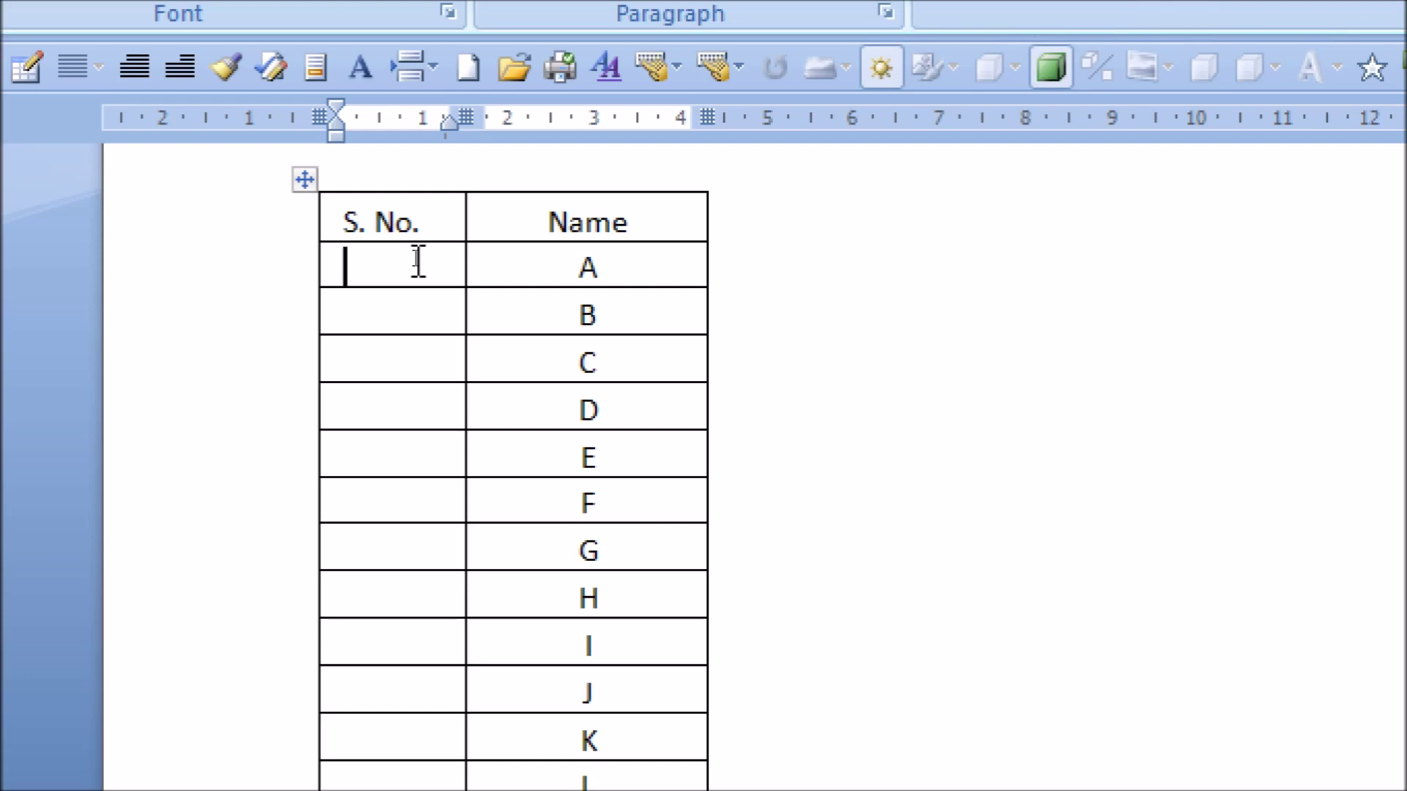
{"action": "type", "text": "1"}
Step: Fill the first two S. No. cells with 1 and 2, then select both numbers
{"action": "key", "text": "Down"}
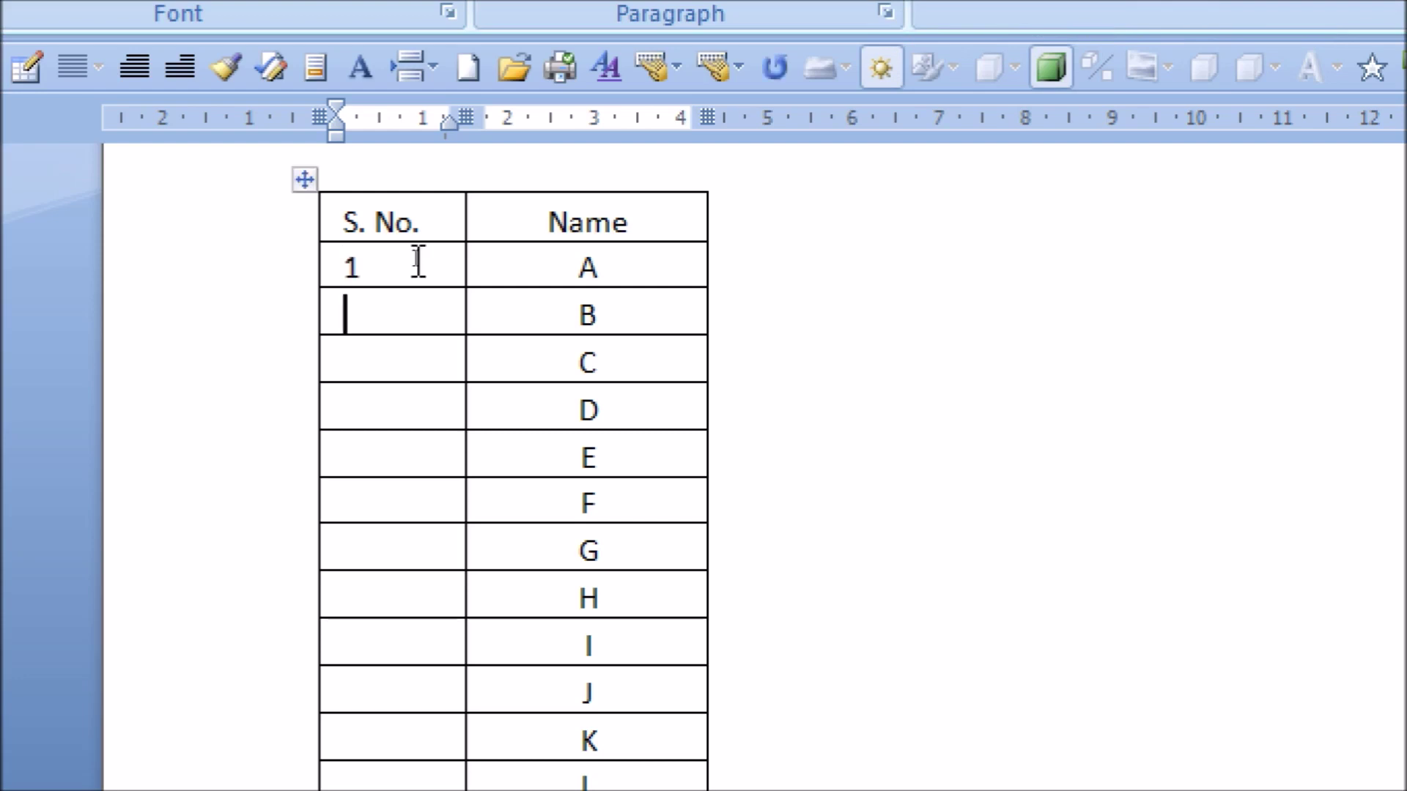
{"action": "type", "text": "2"}
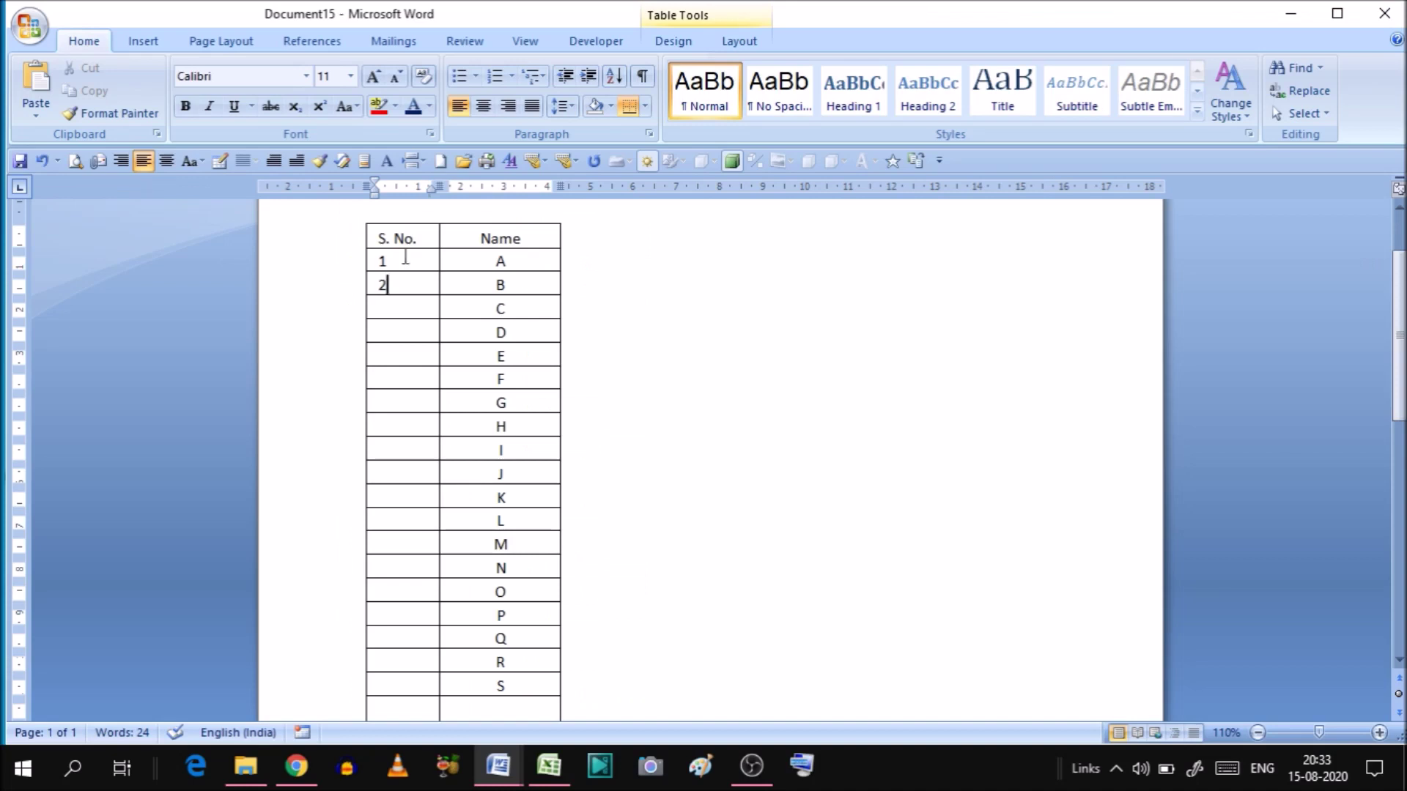
{"action": "left_click_drag", "start_coordinate": [382, 261], "coordinate": [384, 283]}
Step: Delete the hand-typed 1 and 2 and select the empty S. No. cells beside A–S
{"action": "key", "text": "Delete"}
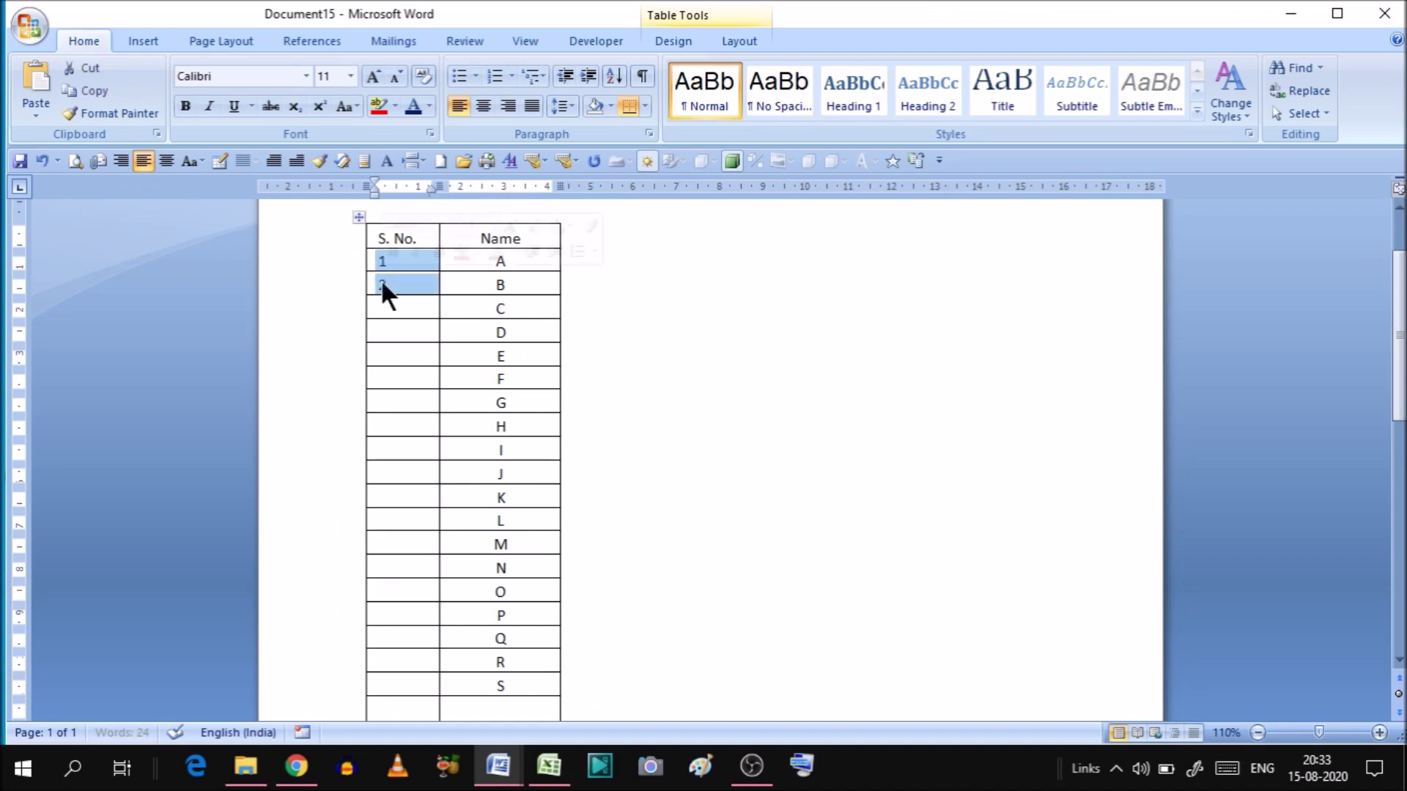
{"action": "key", "text": "Left"}
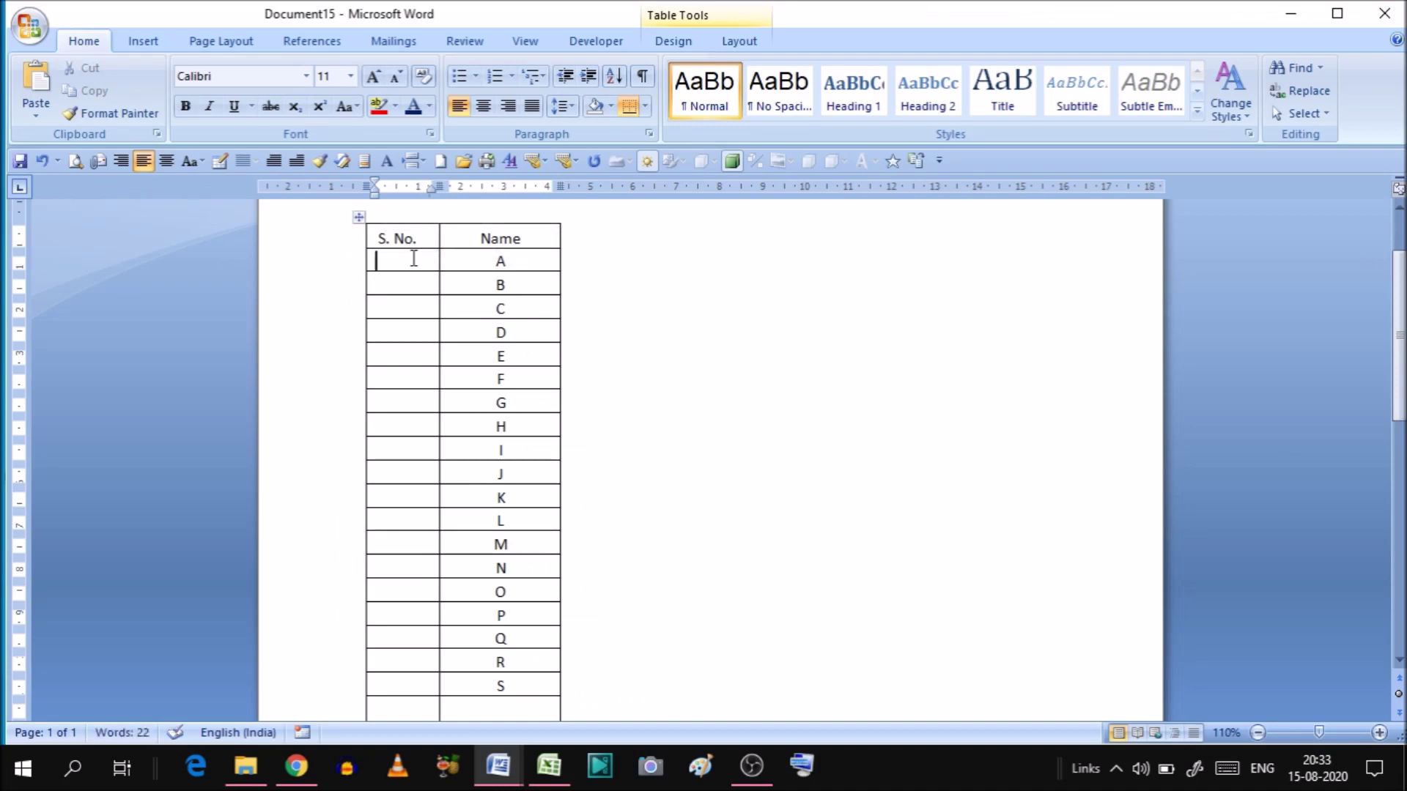
{"action": "key", "text": "shift+Down"}
{"action": "key", "text": "shift+Down"}
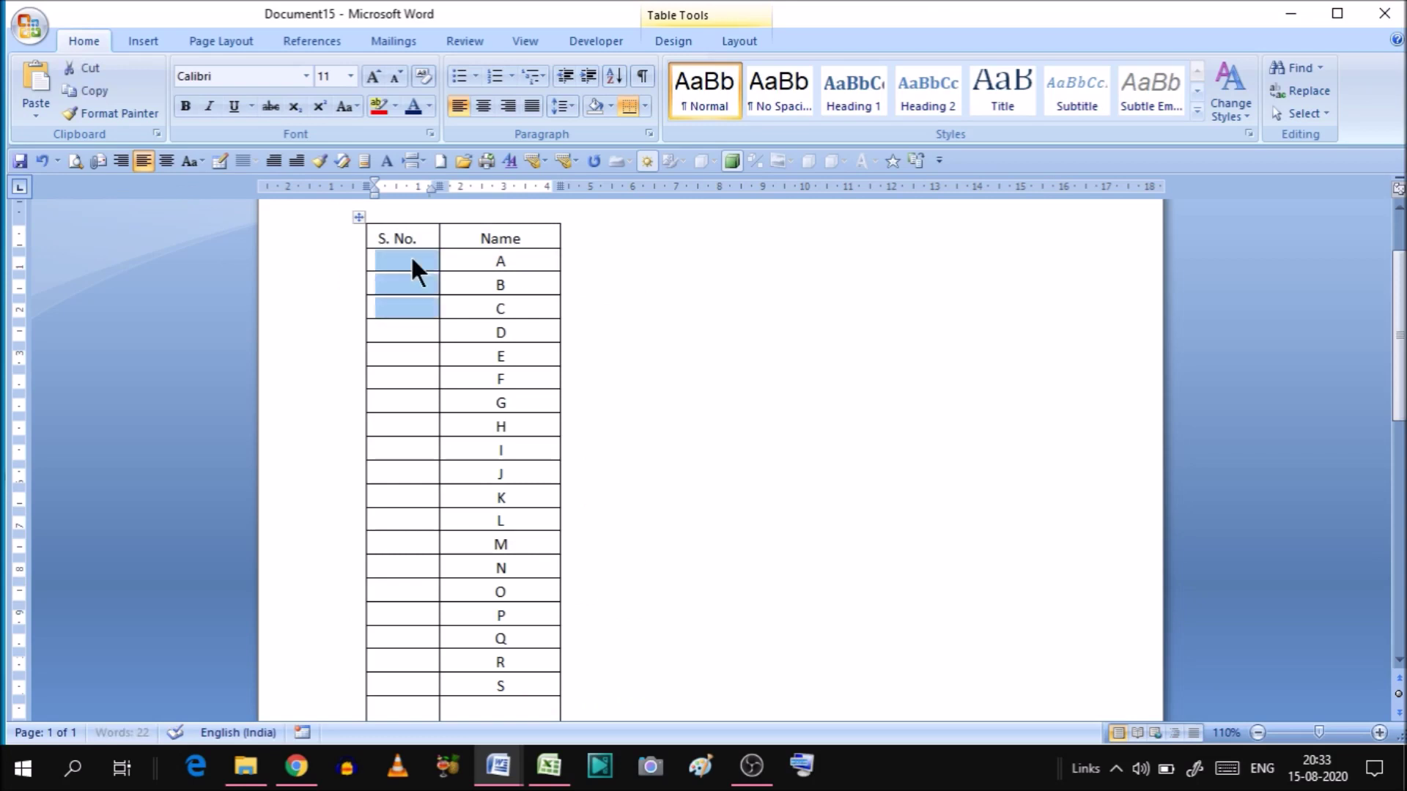
{"action": "key", "text": "shift+Down"}
{"action": "key", "text": "shift+Down"}
{"action": "key", "text": "shift+Down"}
{"action": "key", "text": "shift+Down"}
{"action": "key", "text": "shift+Down"}
{"action": "key", "text": "shift+Down"}
{"action": "key", "text": "shift+Down"}
{"action": "key", "text": "shift+Down"}
{"action": "key", "text": "shift+Down"}
{"action": "key", "text": "shift+Down"}
{"action": "key", "text": "shift+Down"}
{"action": "key", "text": "shift+Down"}
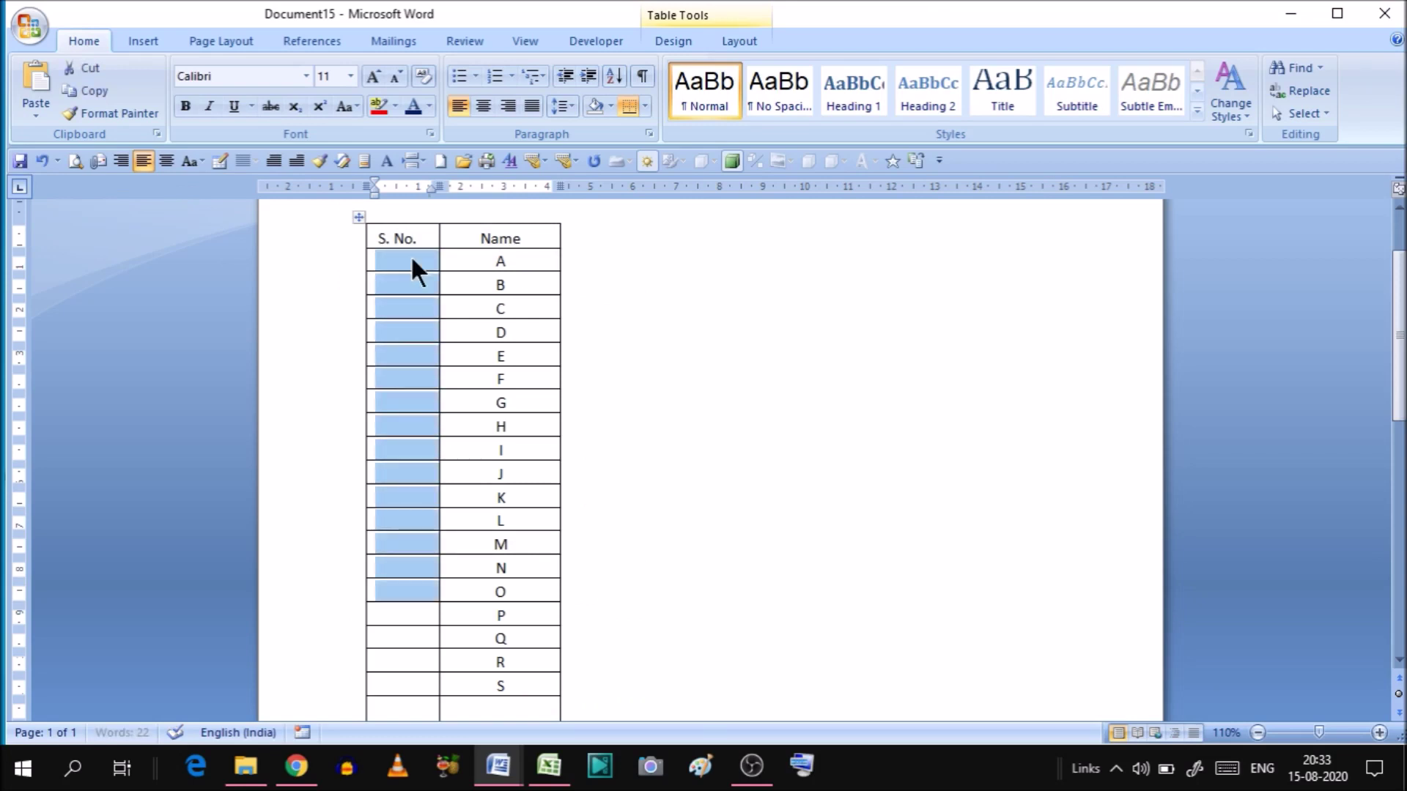
{"action": "key", "text": "shift+Down"}
{"action": "key", "text": "shift+Down"}
{"action": "key", "text": "shift+Down"}
{"action": "key", "text": "shift+Down"}
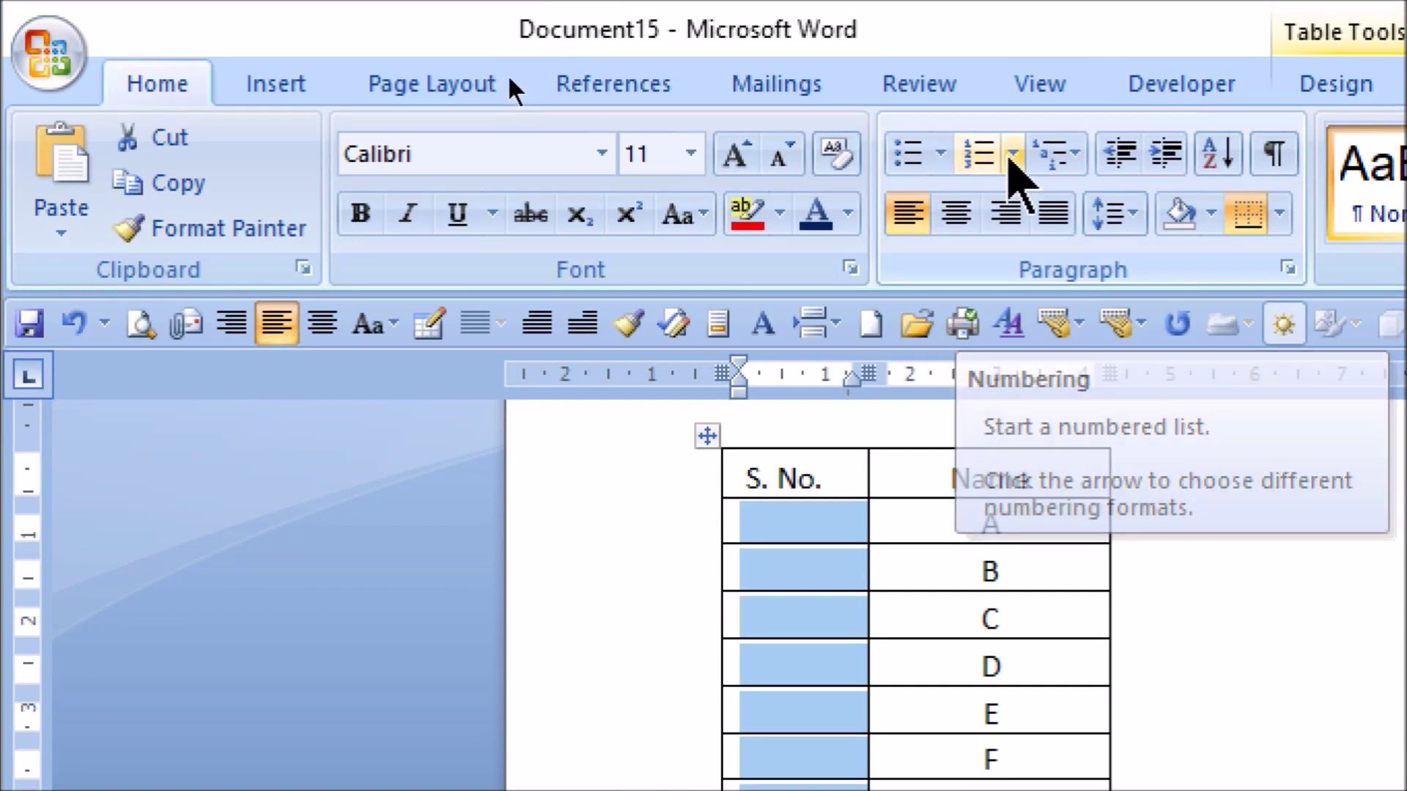
Step: Apply the 1. 2. 3. numbering format from the Numbering library to the S. No. cells
{"action": "left_click", "coordinate": [1012, 157]}
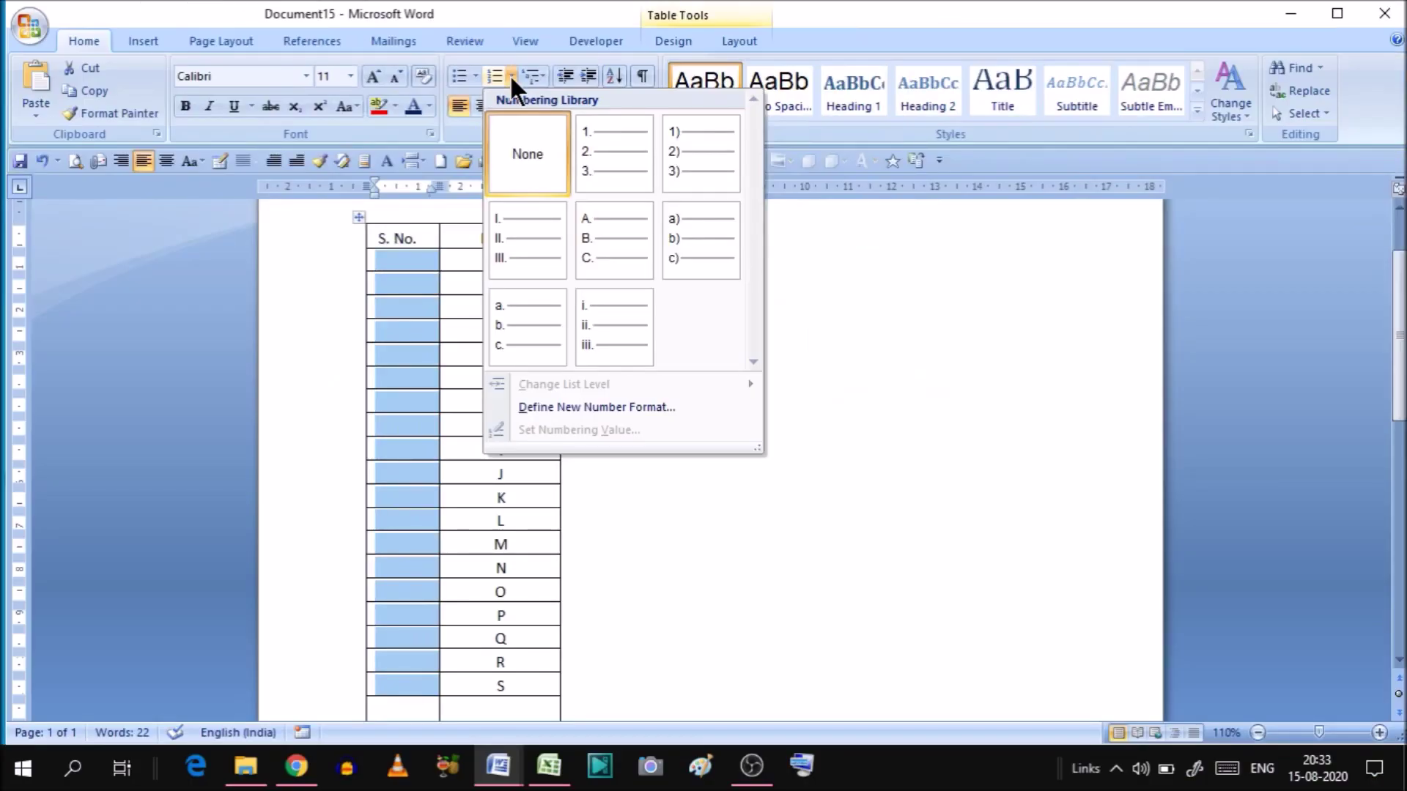
{"action": "left_click", "coordinate": [596, 138]}
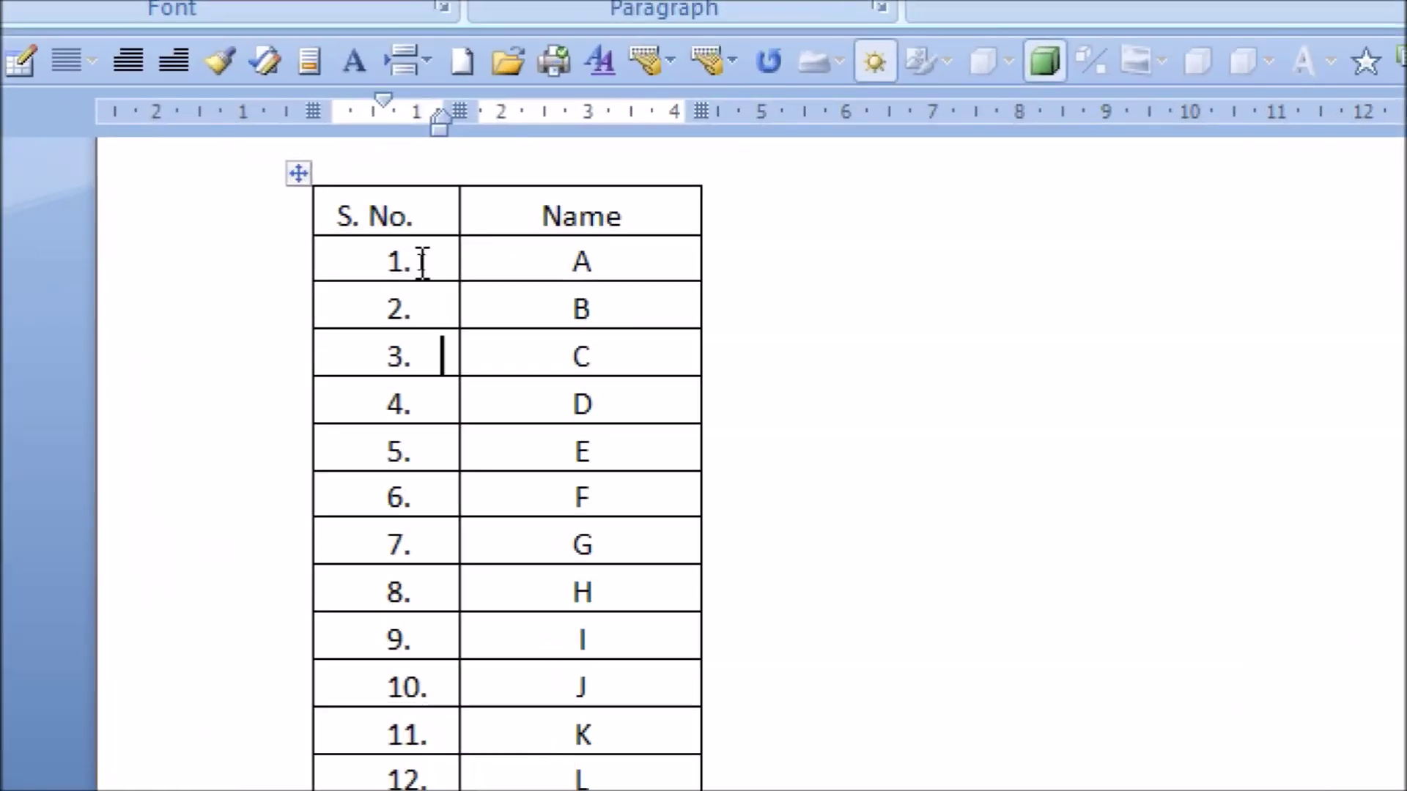
Step: Step through the S. No. cells to check the numbering runs 1. to 19
{"action": "key", "text": "Down"}
{"action": "key", "text": "Down"}
{"action": "key", "text": "Down"}
{"action": "key", "text": "Down"}
{"action": "key", "text": "Down"}
{"action": "key", "text": "Down"}
{"action": "key", "text": "Down"}
{"action": "key", "text": "Up"}
{"action": "key", "text": "Up"}
{"action": "key", "text": "Up"}
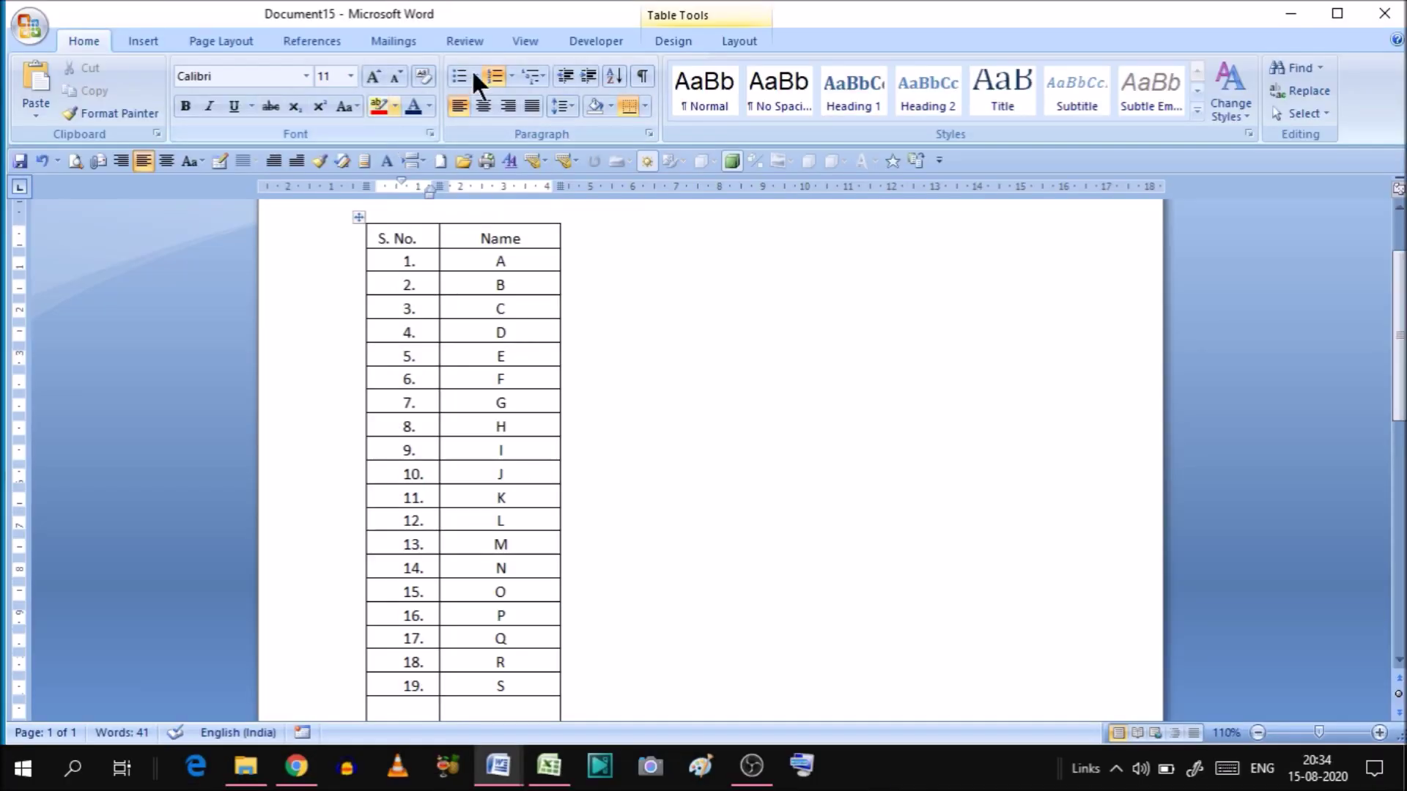
Step: Reopen the Numbering library to preview a) b) c) lettering for the S. No. column
{"action": "left_click", "coordinate": [513, 78]}
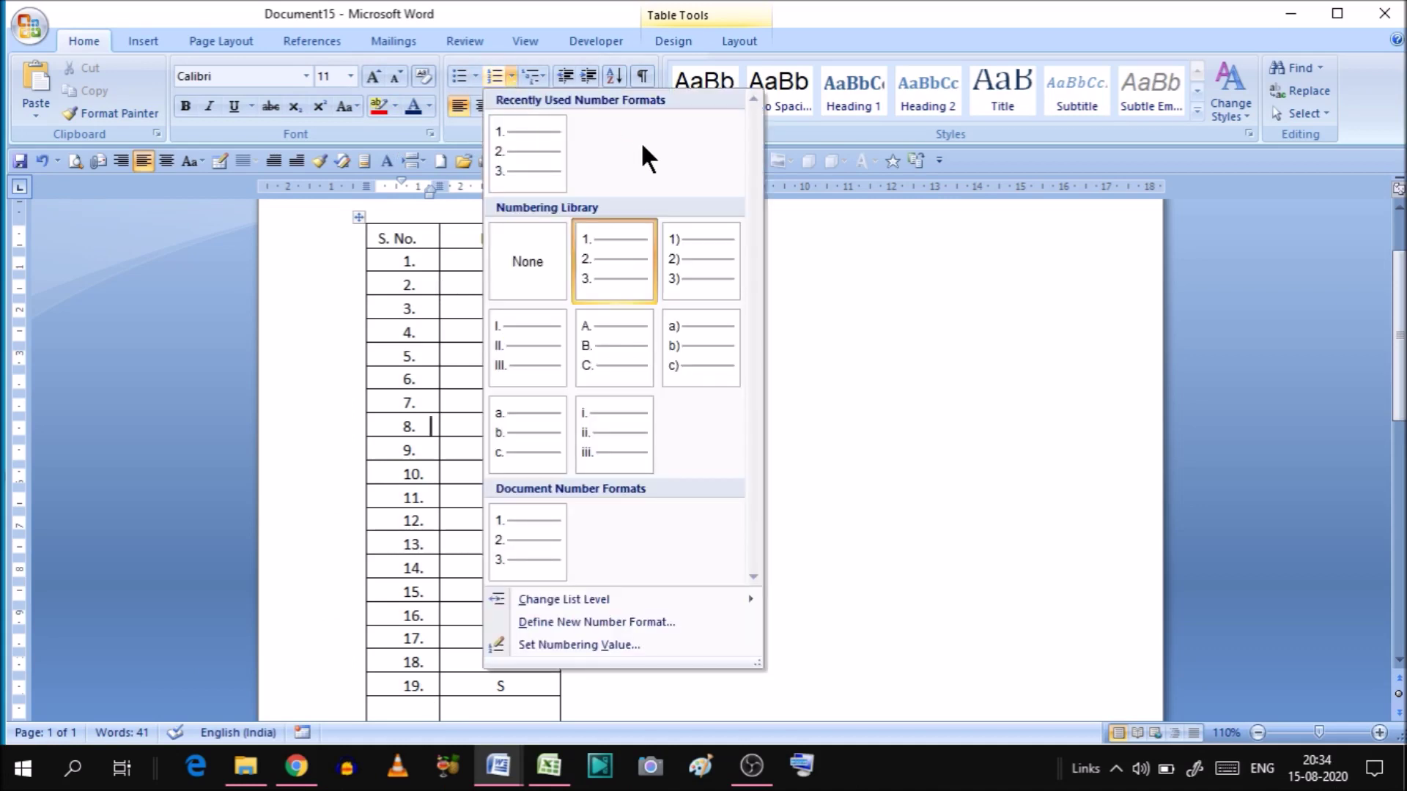